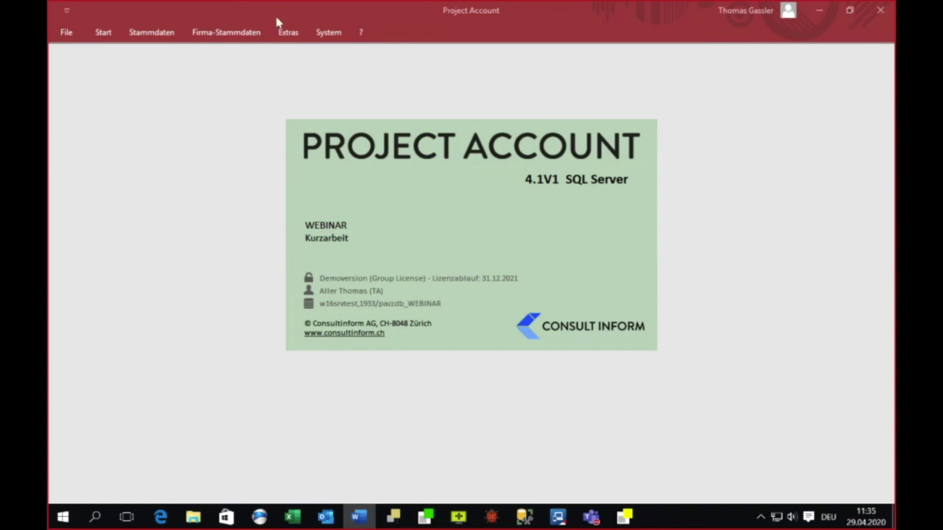
Show the project types in the allocation group "Absenzen - EO, ALV Deckung" and view the group's renaming dialog, cancelling it without changes.
{"action": "left_click", "coordinate": [237, 33]}
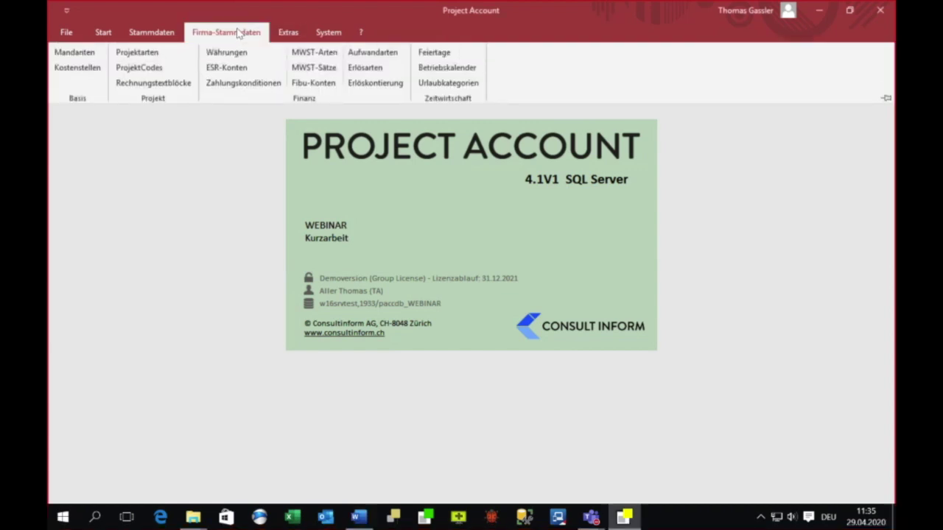
{"action": "left_click", "coordinate": [140, 53]}
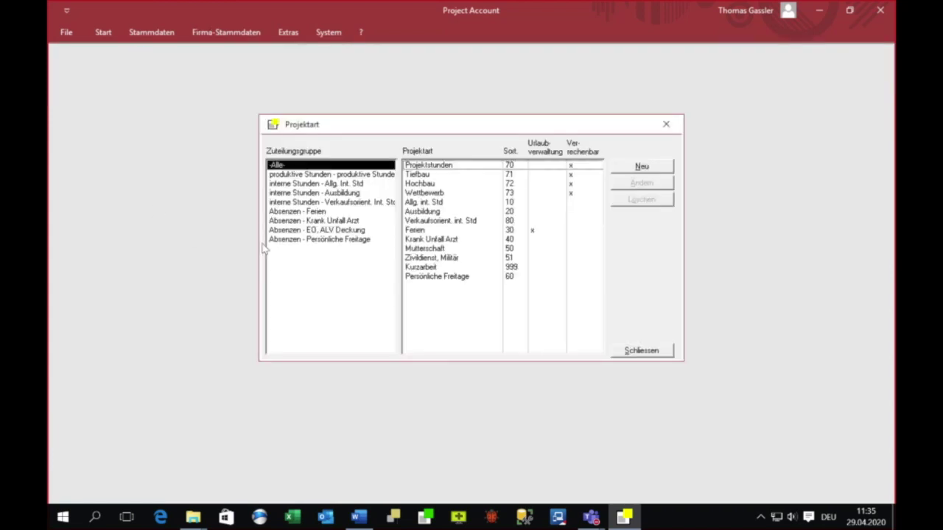
{"action": "left_click", "coordinate": [322, 232]}
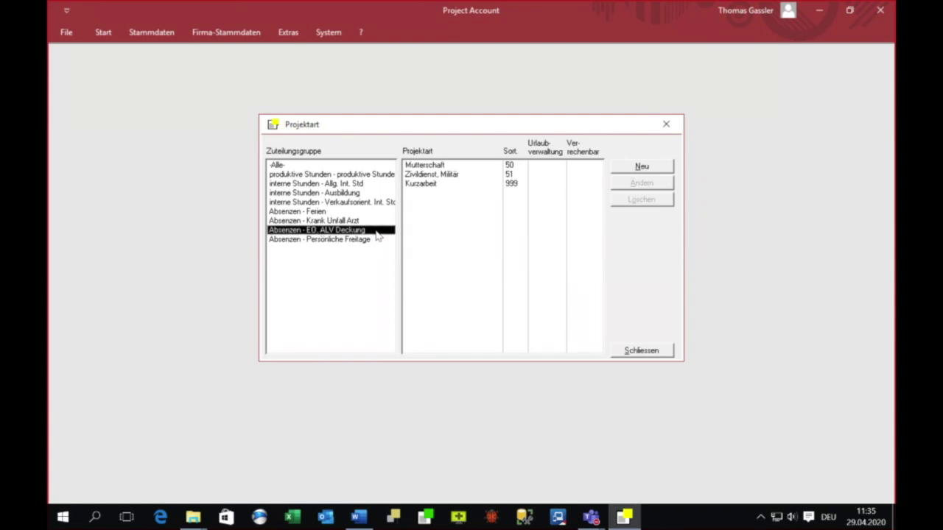
{"action": "double_click", "coordinate": [332, 231]}
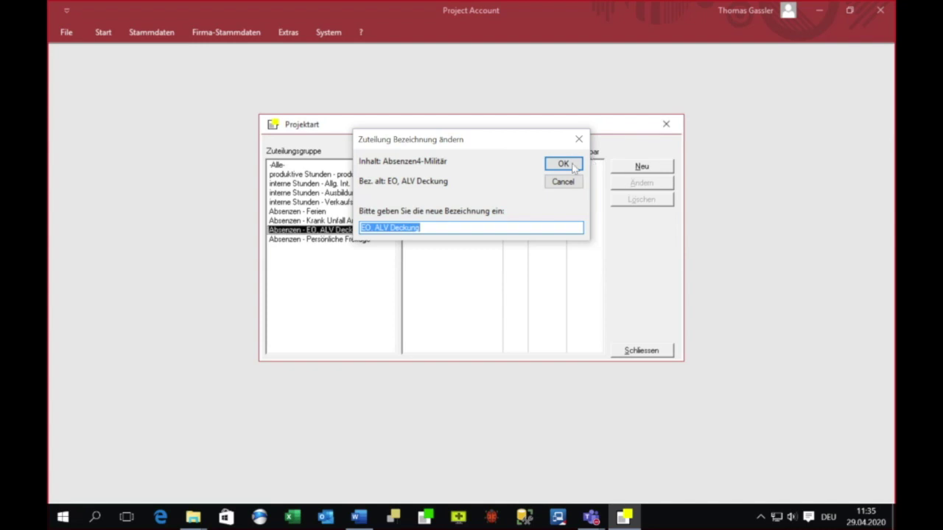
{"action": "left_click", "coordinate": [566, 182]}
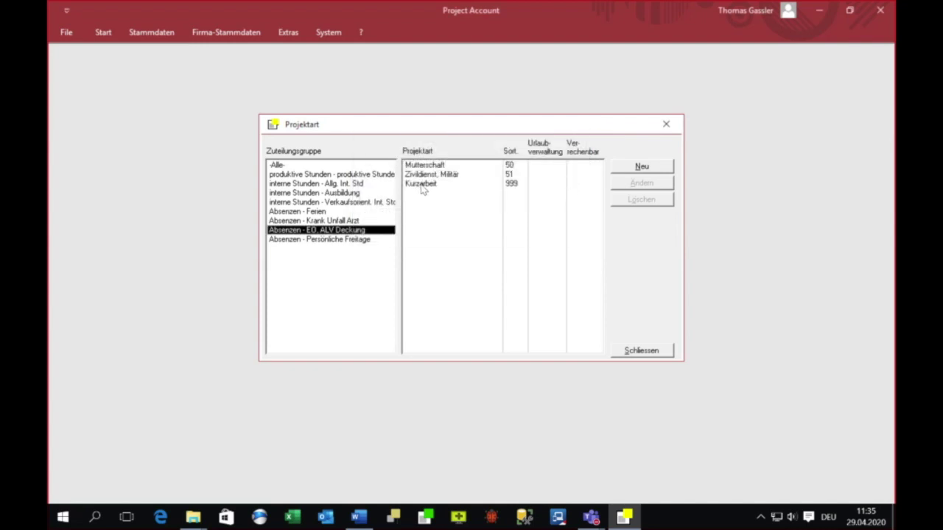
Review the sort number and colour settings of the Kurzarbeit project type, keep them as they are and close the project types.
{"action": "left_click", "coordinate": [426, 186]}
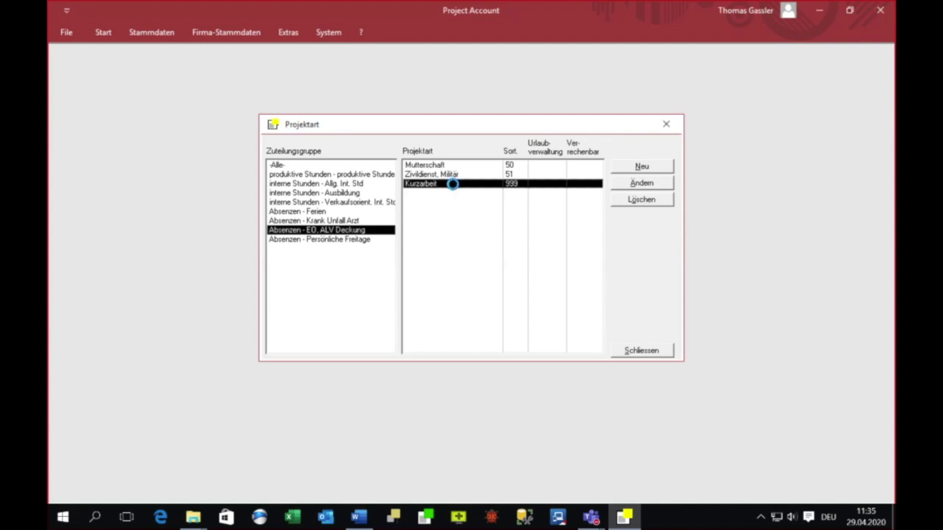
{"action": "double_click", "coordinate": [453, 185]}
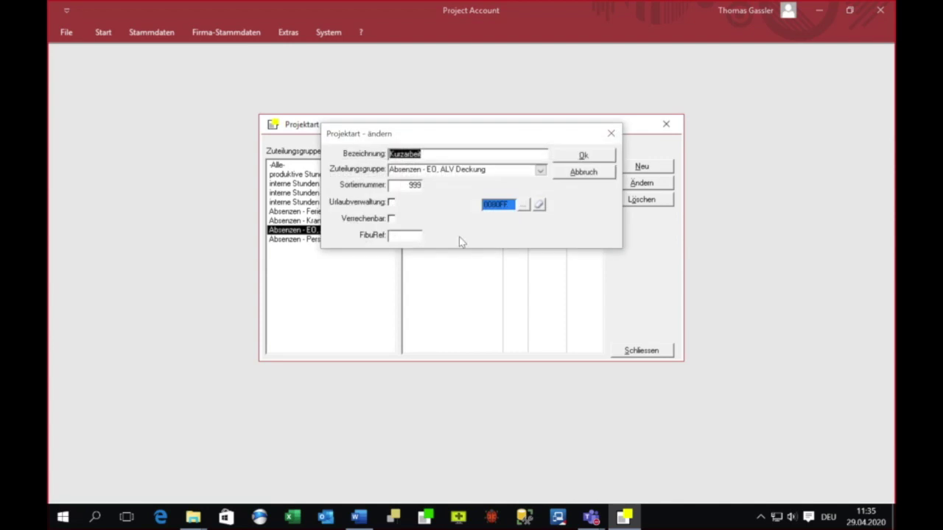
{"action": "left_click_drag", "start_coordinate": [394, 185], "coordinate": [435, 186]}
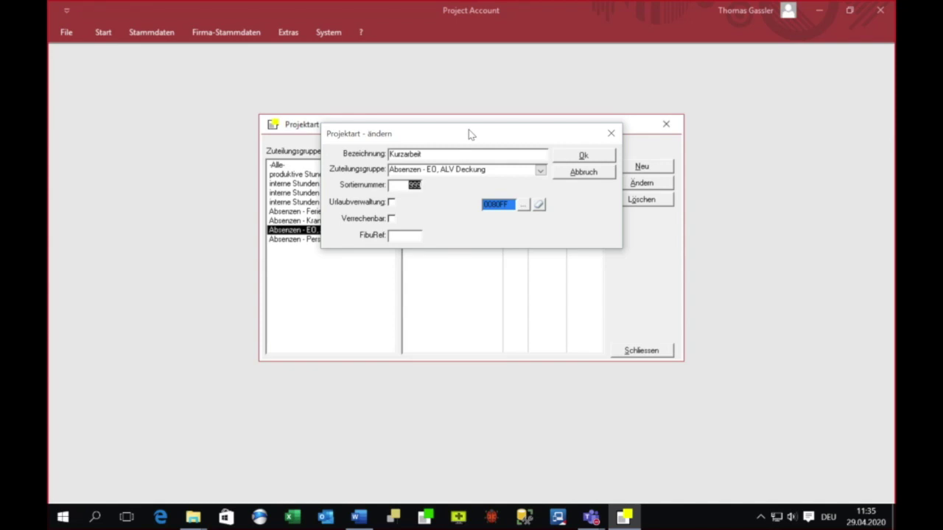
{"action": "left_click", "coordinate": [524, 206]}
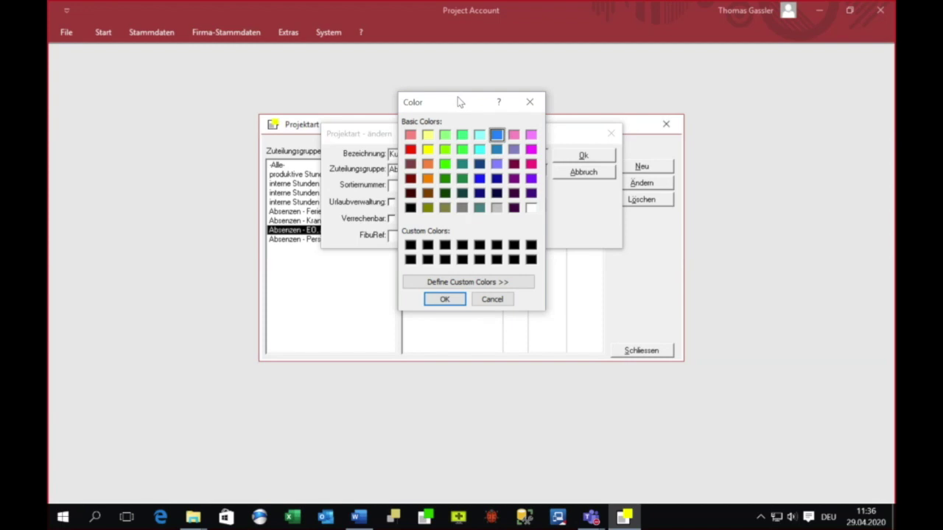
{"action": "left_click", "coordinate": [445, 299]}
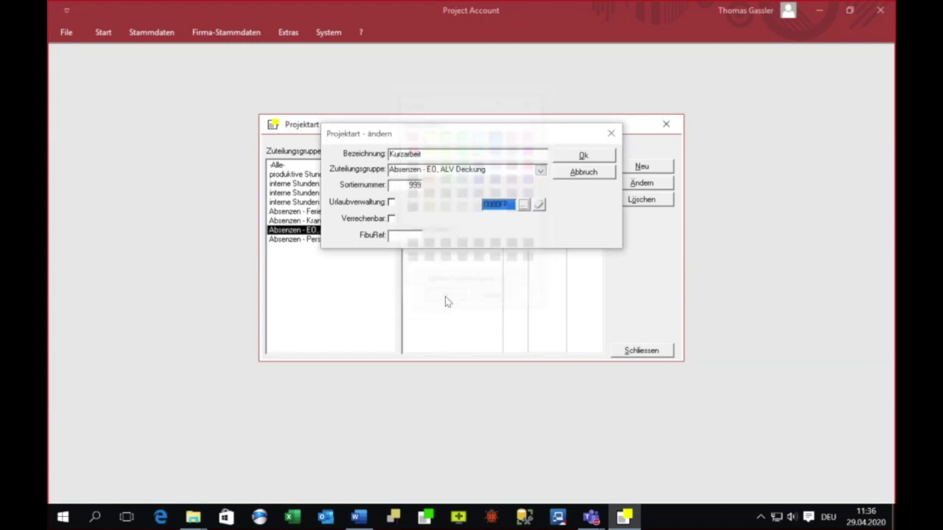
{"action": "left_click", "coordinate": [610, 158]}
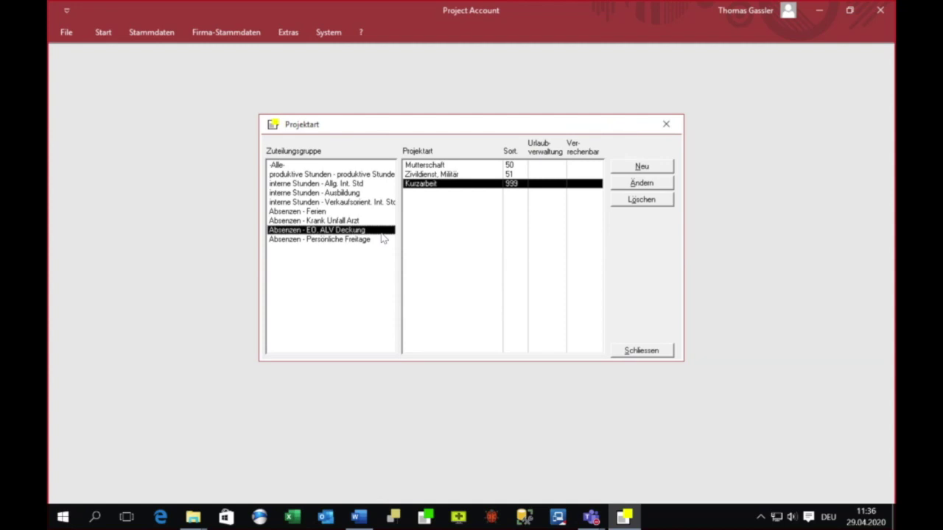
{"action": "left_click", "coordinate": [643, 352]}
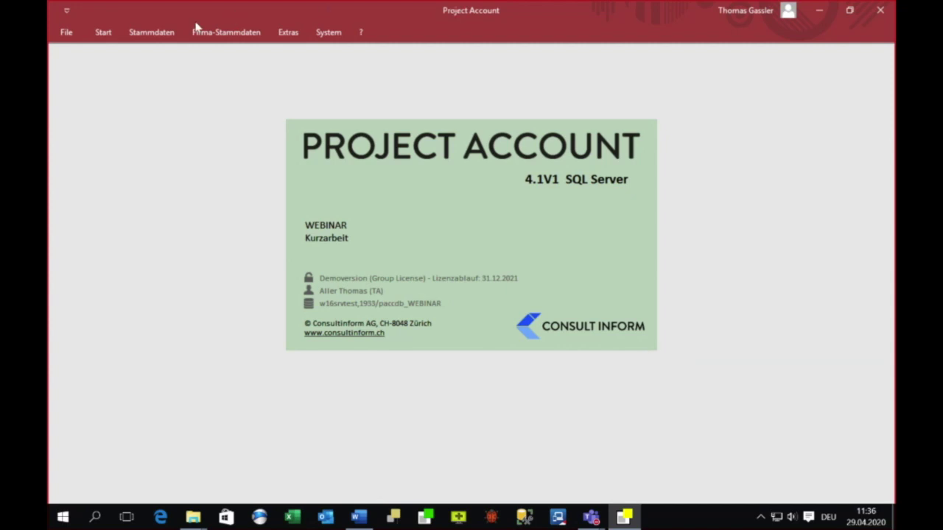
Search the open projects for those with the project type ABSENZEN.
{"action": "left_click", "coordinate": [104, 35]}
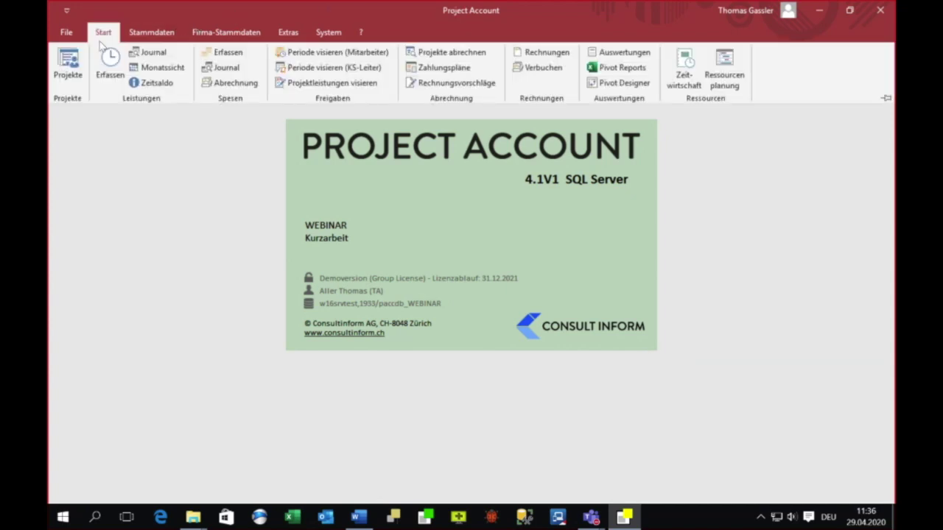
{"action": "left_click", "coordinate": [73, 62]}
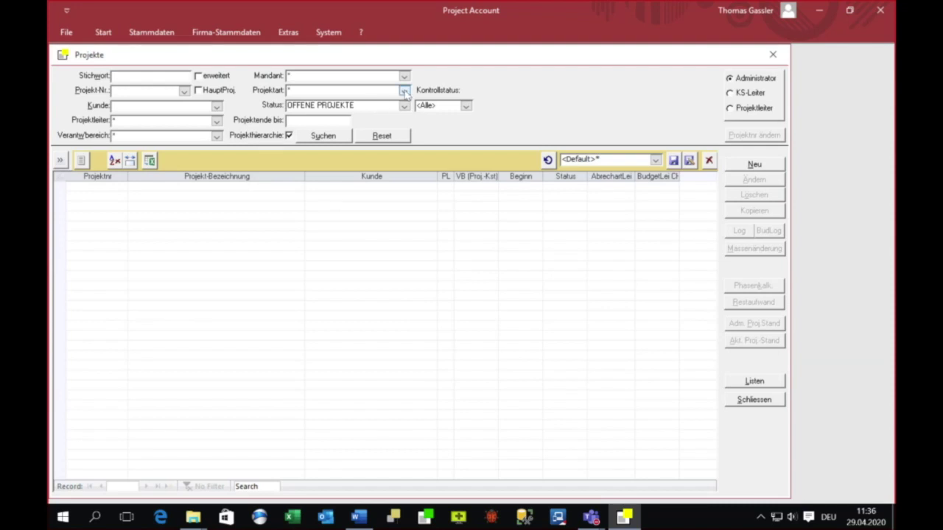
{"action": "left_click", "coordinate": [404, 90]}
{"action": "left_click", "coordinate": [313, 204]}
{"action": "left_click", "coordinate": [322, 140]}
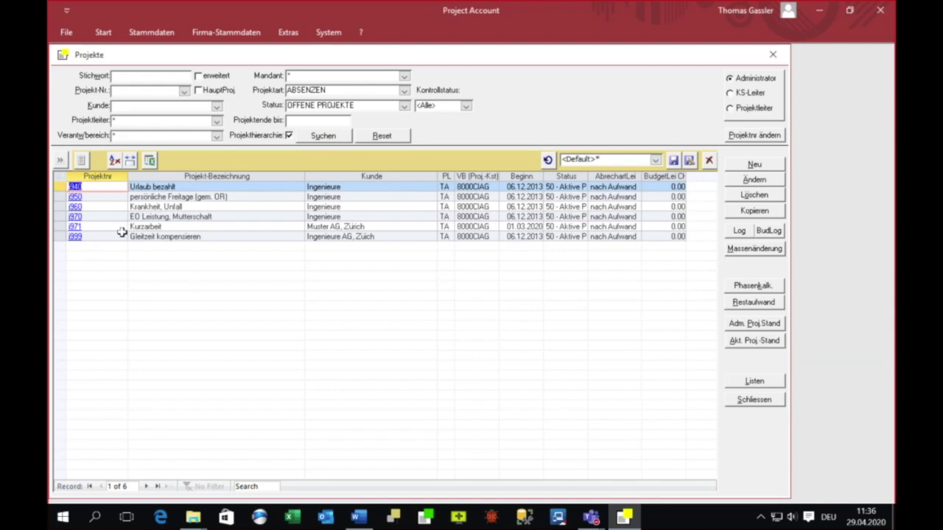
Open the Kurzarbeit project i971 and review its project type options, assigned employees and assigned activity 999.00.
{"action": "double_click", "coordinate": [191, 227]}
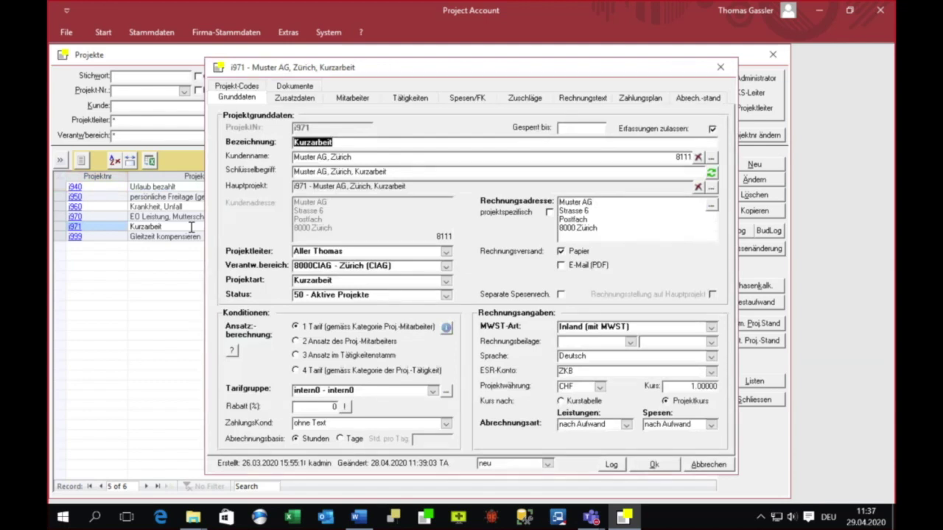
{"action": "left_click", "coordinate": [446, 281]}
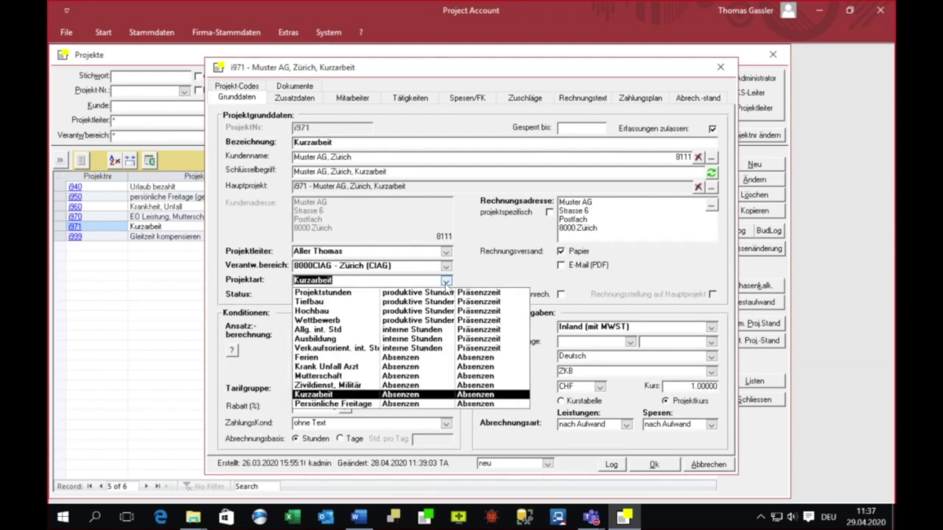
{"action": "left_click", "coordinate": [446, 285]}
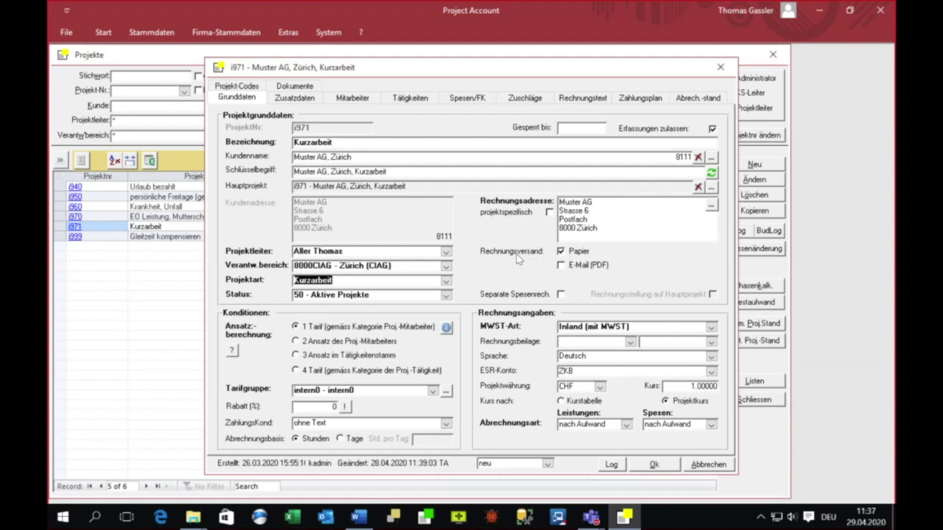
{"action": "left_click", "coordinate": [365, 98]}
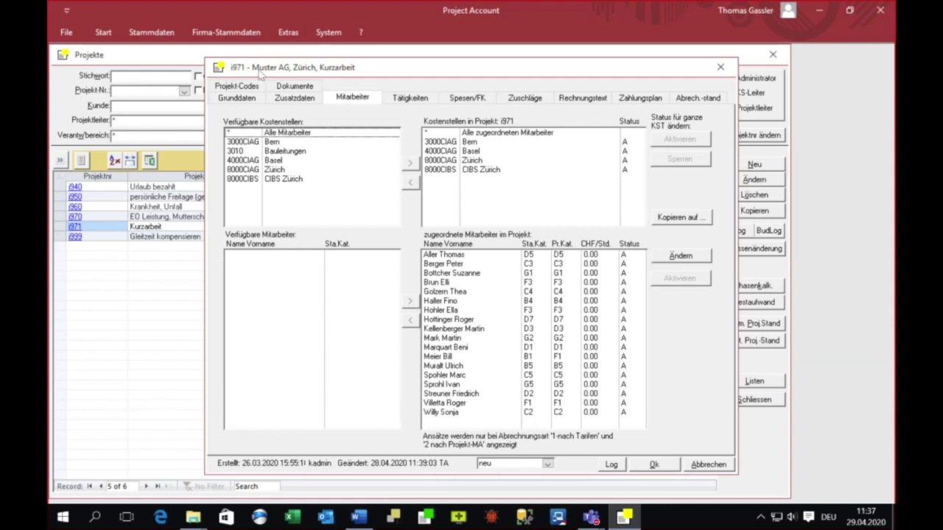
{"action": "left_click", "coordinate": [396, 104]}
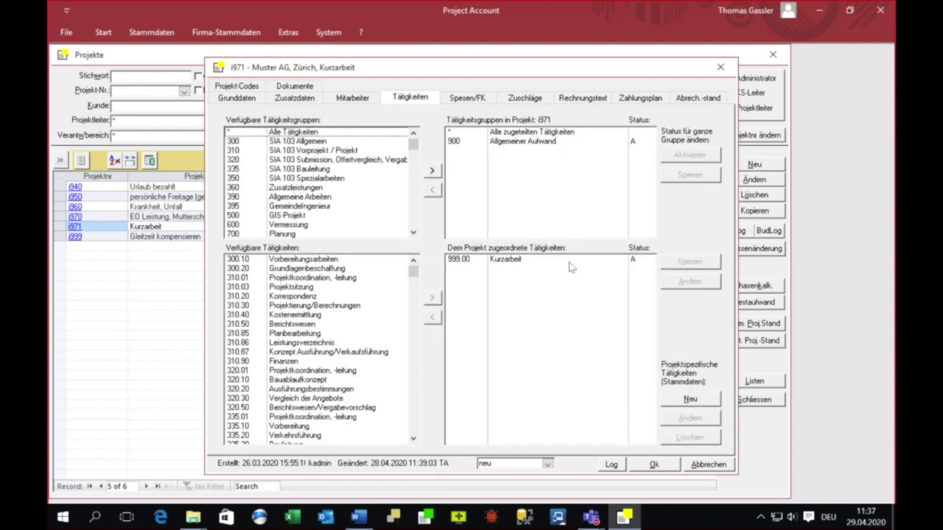
{"action": "left_click", "coordinate": [517, 262]}
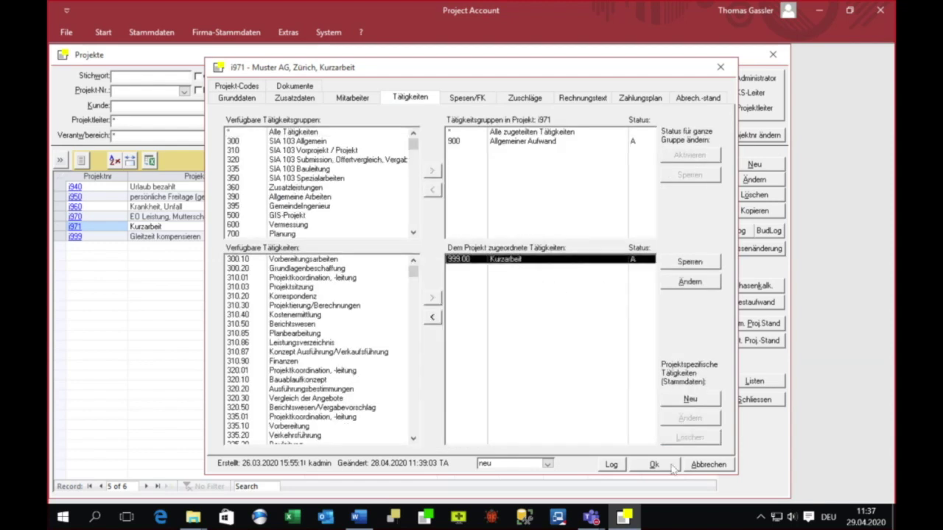
Draft a project-specific activity with the entry info "Bei Kurzarbeit muss die Minus Differenz (rot) zu den Soll Stunden erfasst werden.", discard it and close the project windows.
{"action": "left_click", "coordinate": [707, 401]}
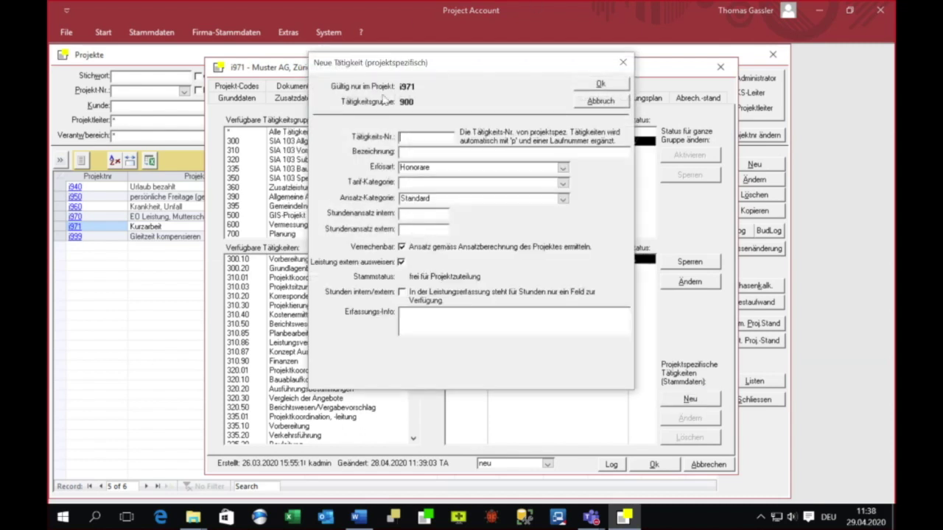
{"action": "left_click_drag", "start_coordinate": [469, 63], "coordinate": [513, 93]}
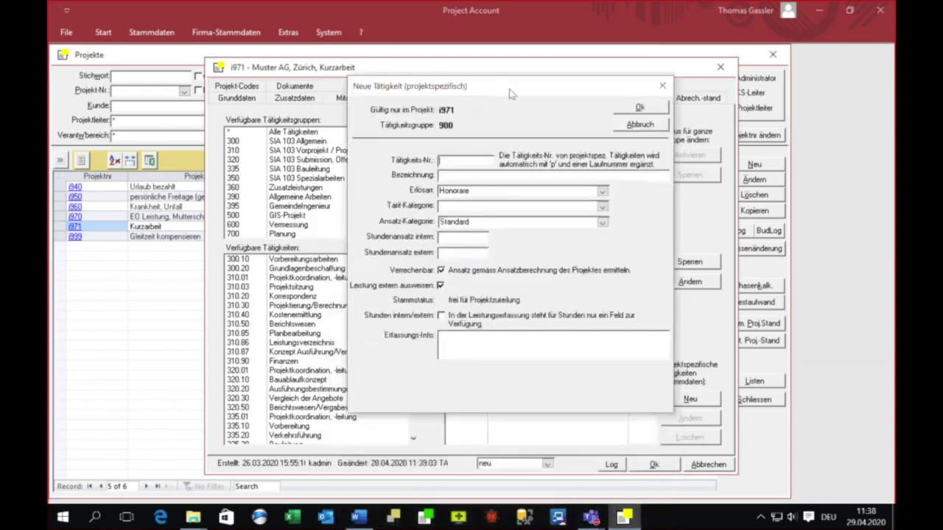
{"action": "left_click", "coordinate": [469, 339]}
{"action": "key", "text": "alt+Tab"}
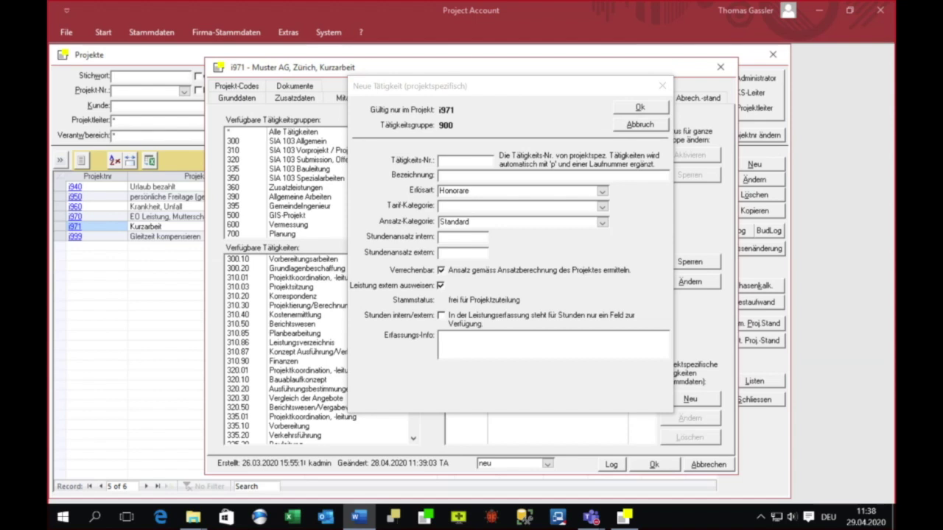
{"action": "left_click", "coordinate": [533, 339]}
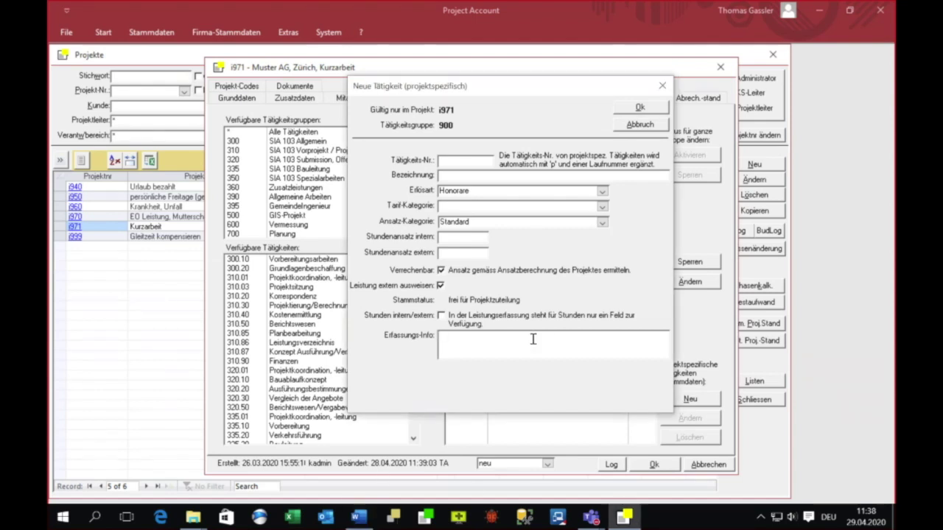
{"action": "type", "text": "Bei Kurzarbeit muss die Minus Differenz (rot) zu den Soll Stunden erfasst werden."}
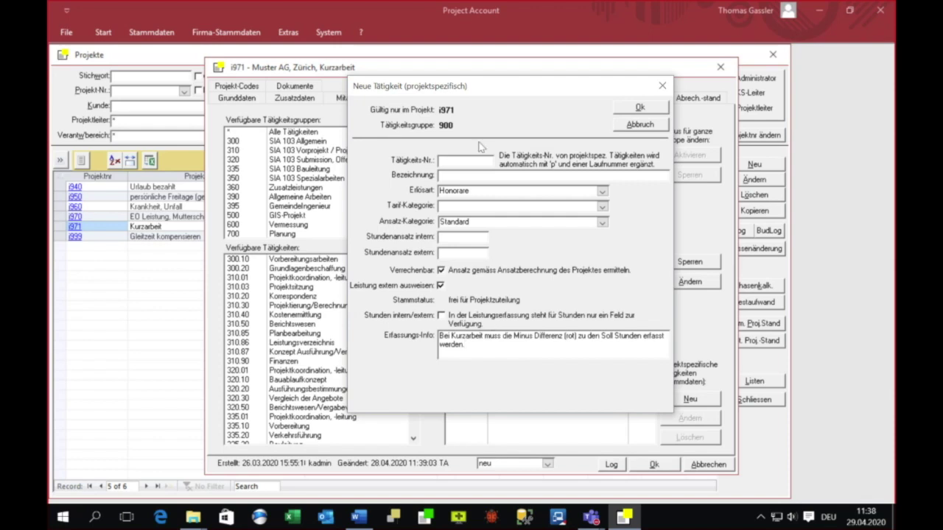
{"action": "left_click", "coordinate": [639, 124]}
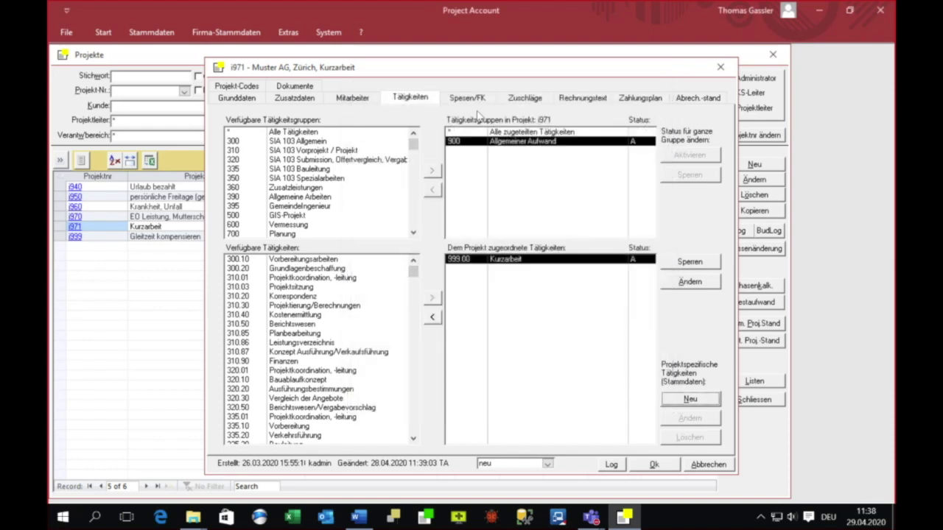
{"action": "left_click", "coordinate": [651, 467]}
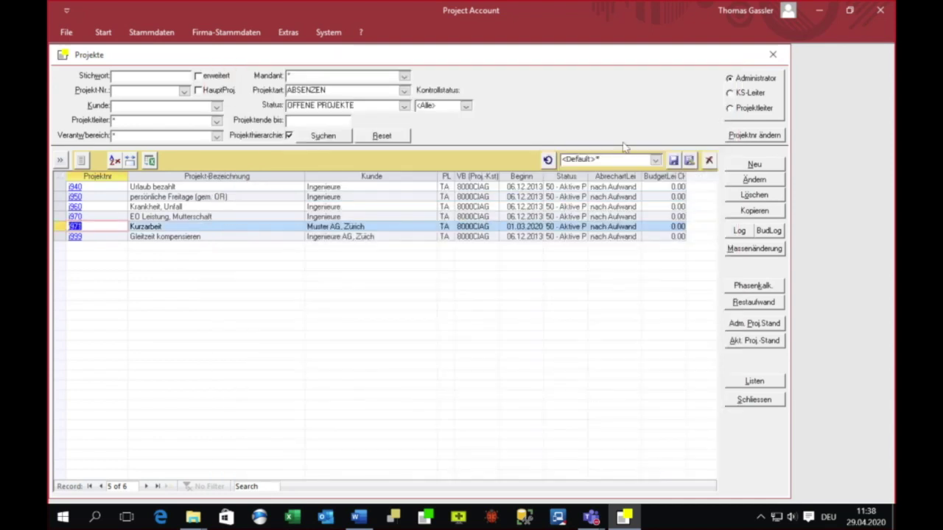
{"action": "left_click", "coordinate": [773, 55]}
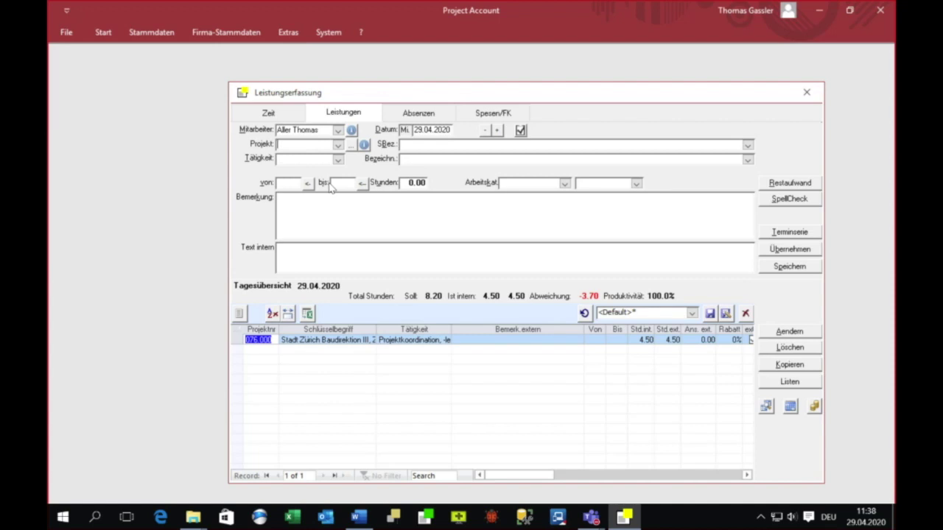
Record and save an absence of 3.7 hours for 29.04.2020 on project i971 (Muster AG, Zürich, Kurzarbeit).
{"action": "left_click", "coordinate": [417, 115]}
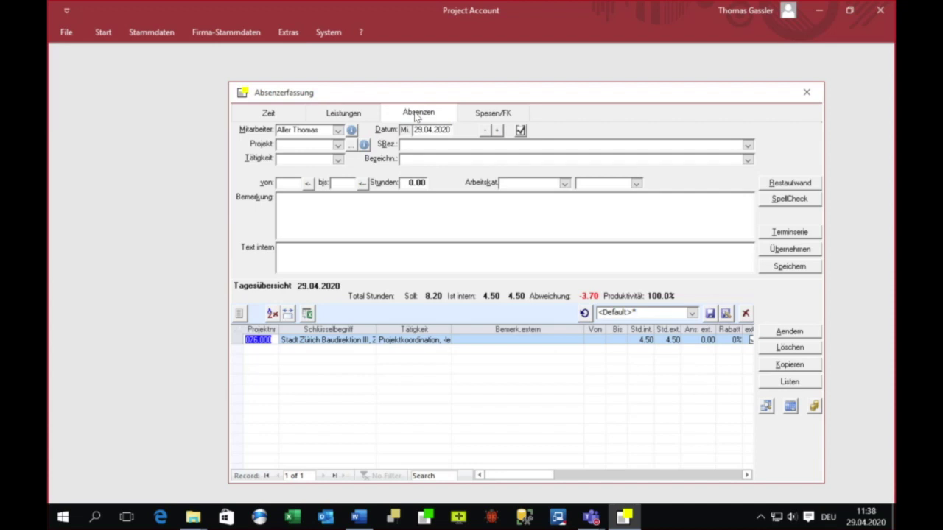
{"action": "left_click", "coordinate": [339, 145]}
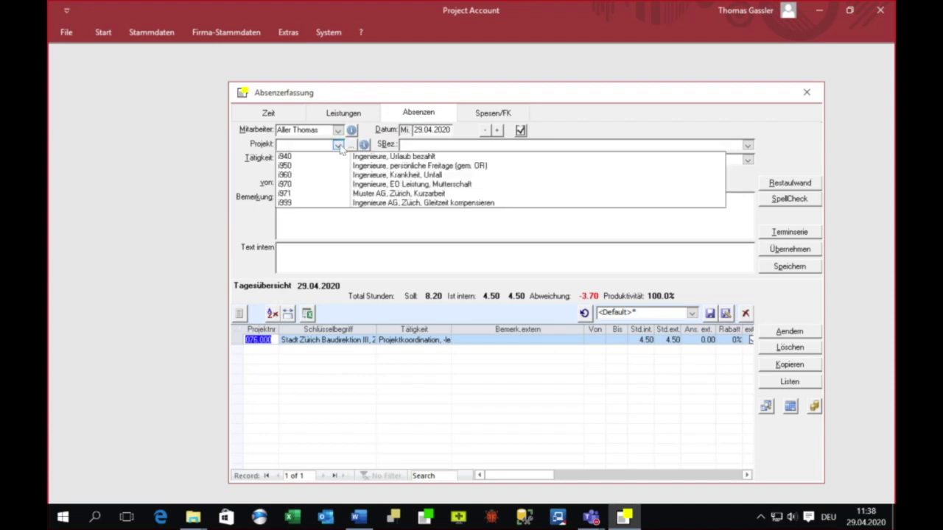
{"action": "left_click", "coordinate": [339, 146]}
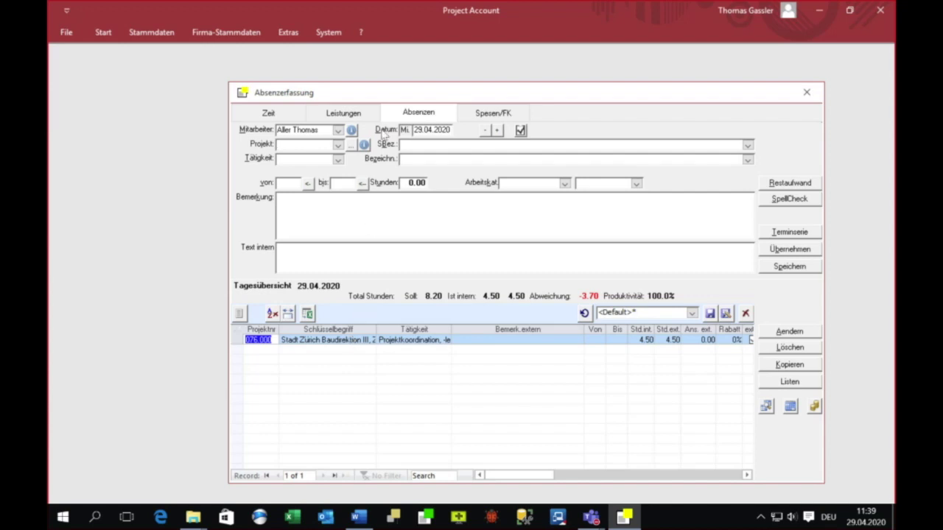
{"action": "left_click", "coordinate": [338, 145]}
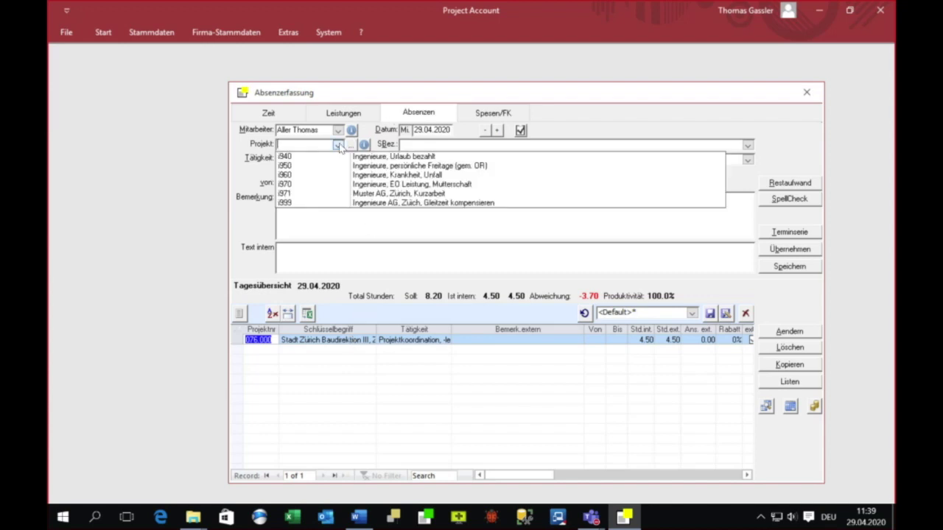
{"action": "left_click", "coordinate": [345, 194]}
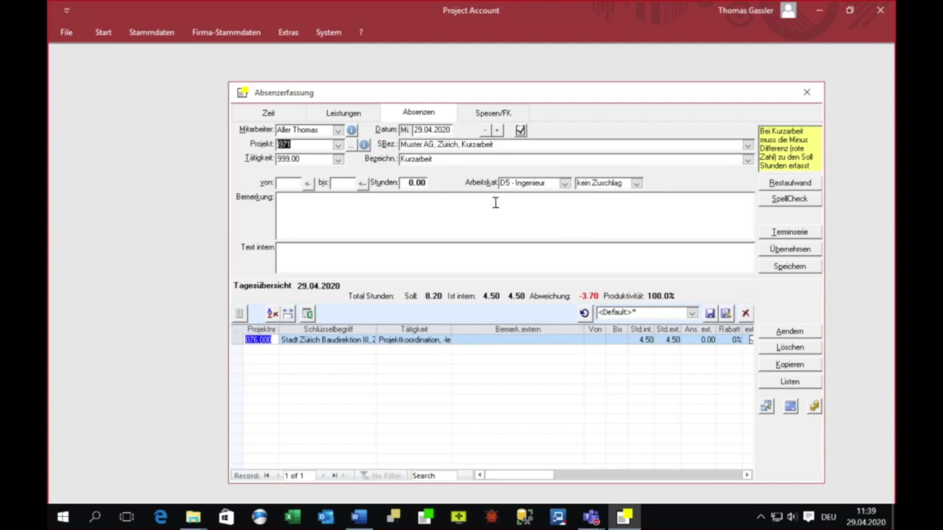
{"action": "left_click", "coordinate": [408, 183]}
{"action": "type", "text": "3.7"}
{"action": "left_click", "coordinate": [790, 266]}
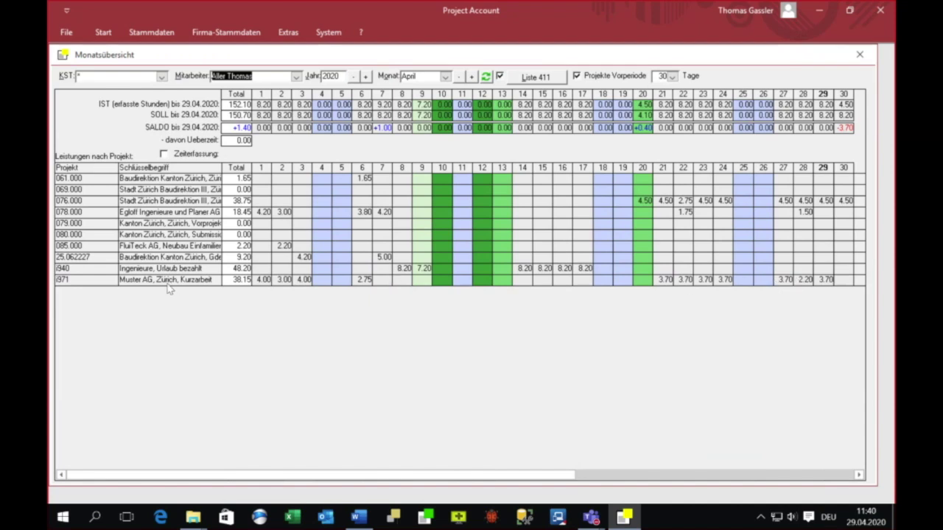
Close the monthly overview, open the Pivot Reports list of Excel templates, and close the absence entry window.
{"action": "left_click", "coordinate": [262, 286]}
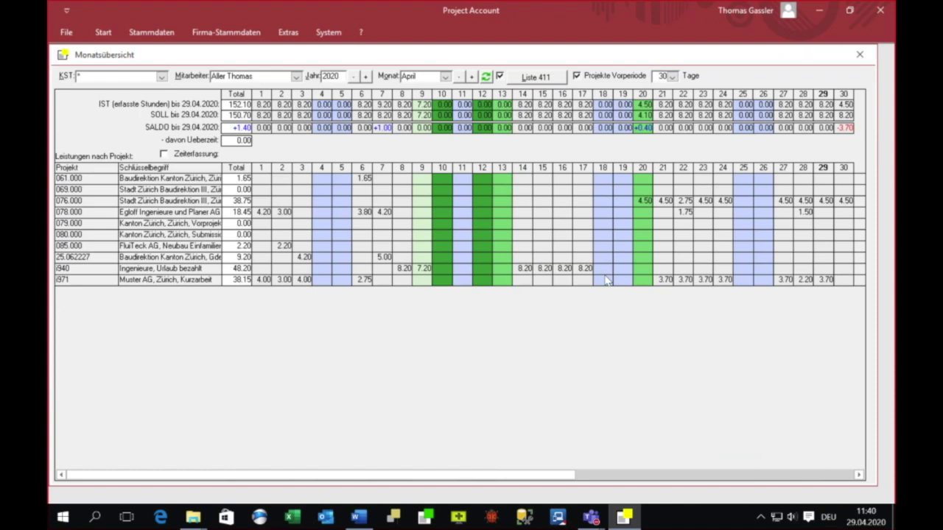
{"action": "left_click", "coordinate": [860, 56]}
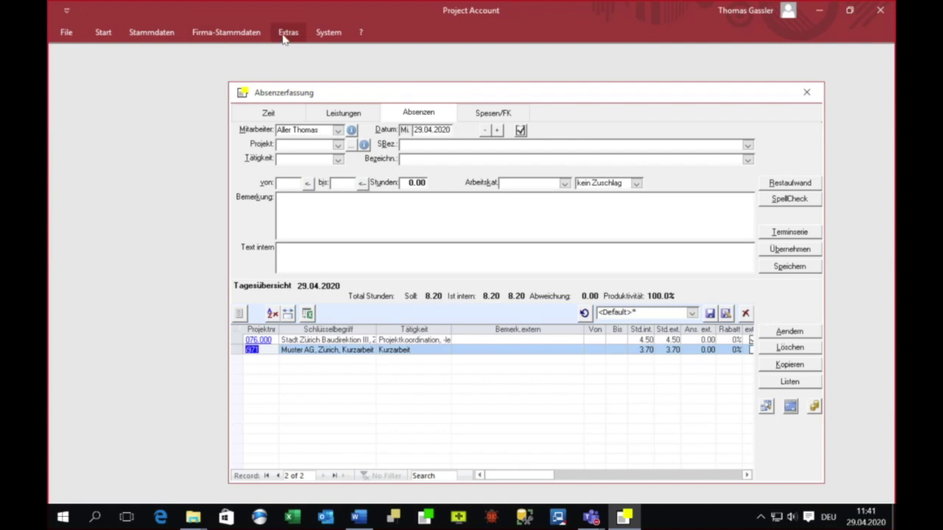
{"action": "left_click", "coordinate": [101, 33]}
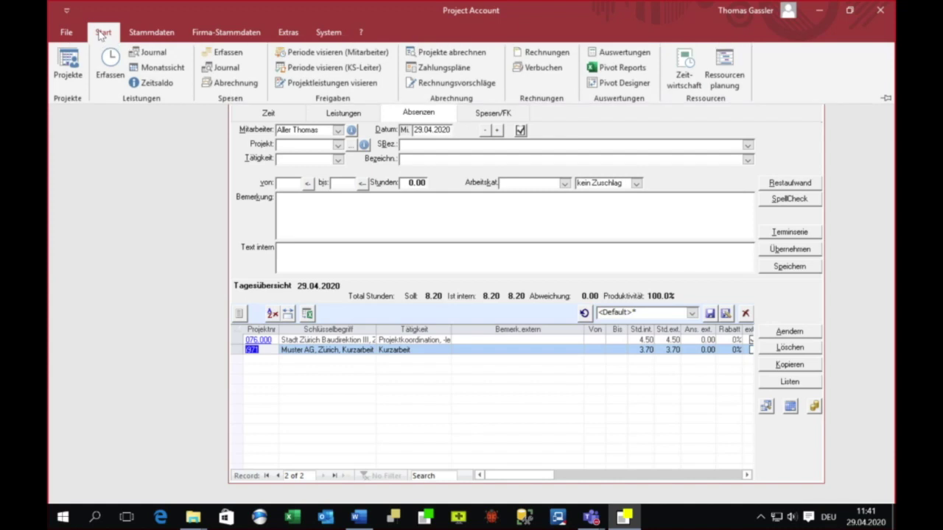
{"action": "left_click", "coordinate": [617, 68]}
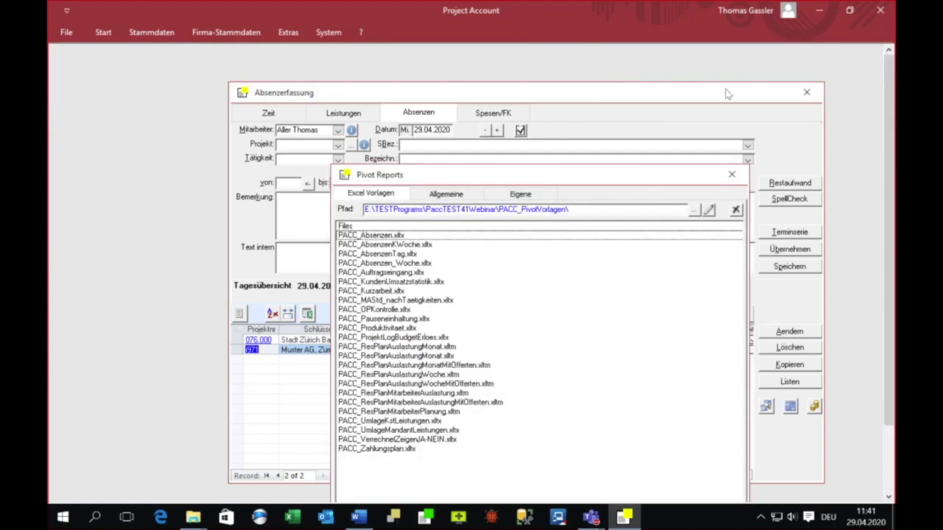
{"action": "left_click", "coordinate": [808, 103]}
{"action": "left_click_drag", "start_coordinate": [606, 185], "coordinate": [554, 100]}
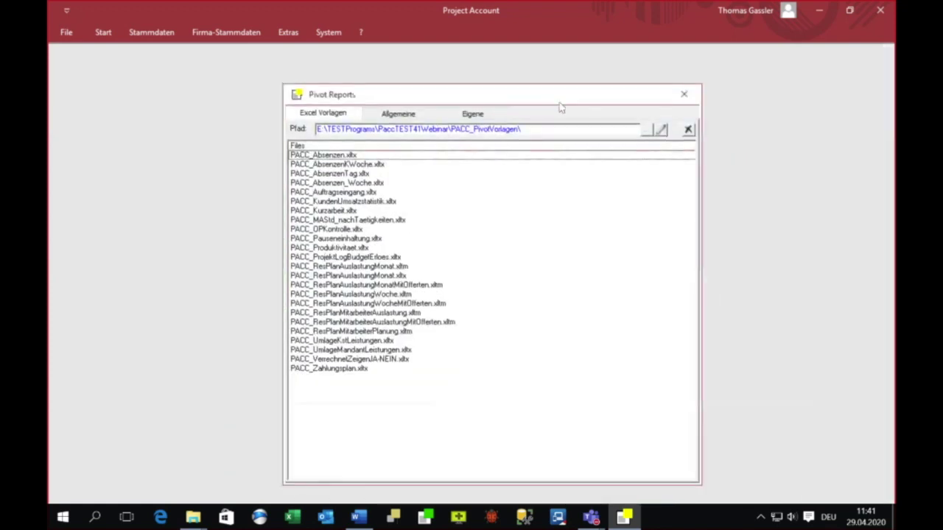
Generate the short-time work report in Excel from the template PACC_Kurzarbeit.xltx.
{"action": "left_click", "coordinate": [332, 212]}
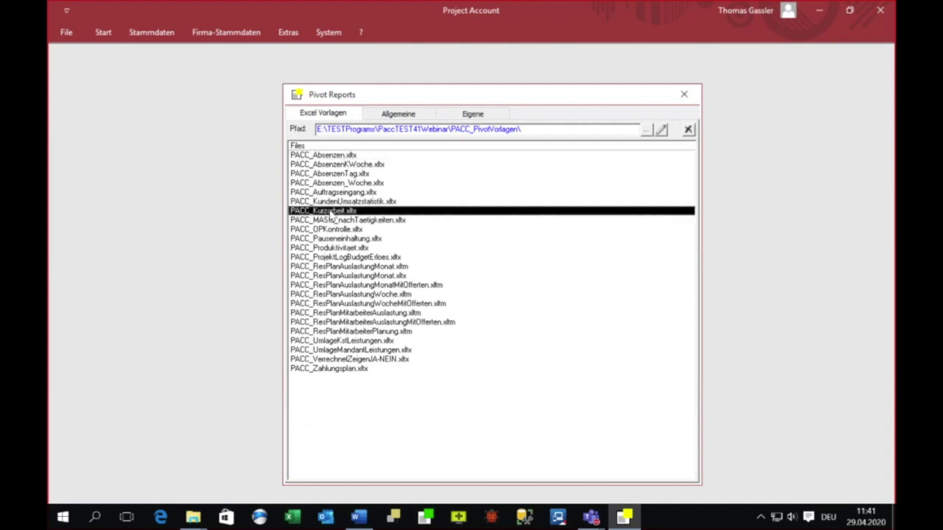
{"action": "double_click", "coordinate": [332, 211]}
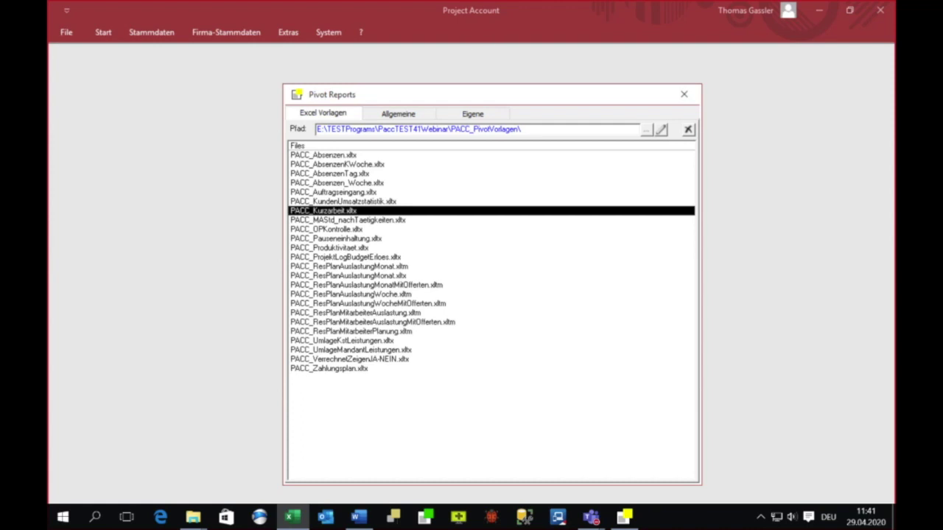
{"action": "mouse_move", "coordinate": [304, 521]}
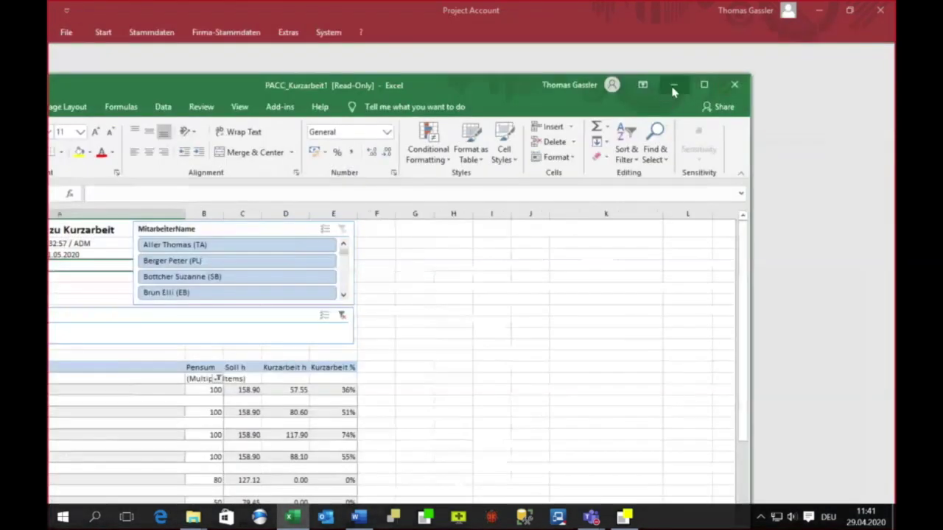
{"action": "left_click", "coordinate": [704, 85]}
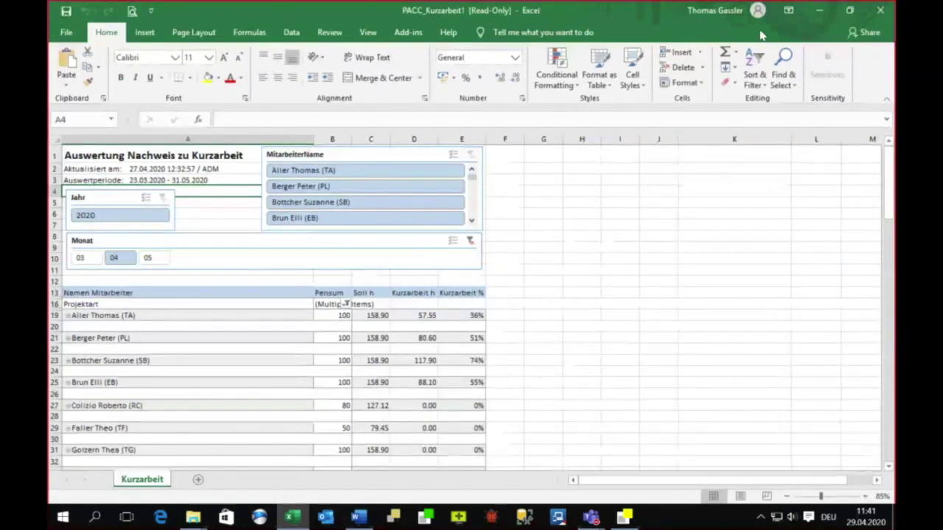
{"action": "left_click", "coordinate": [850, 11]}
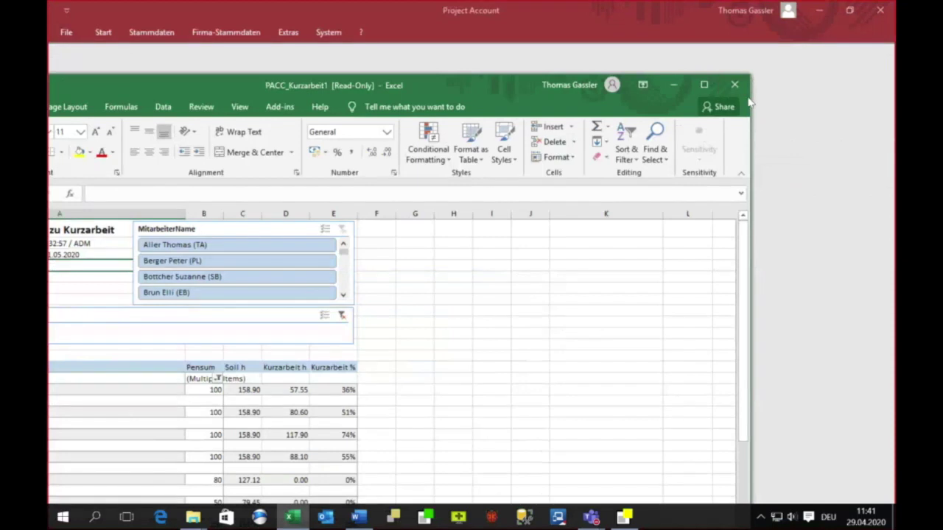
{"action": "left_click_drag", "start_coordinate": [626, 85], "coordinate": [95, 108]}
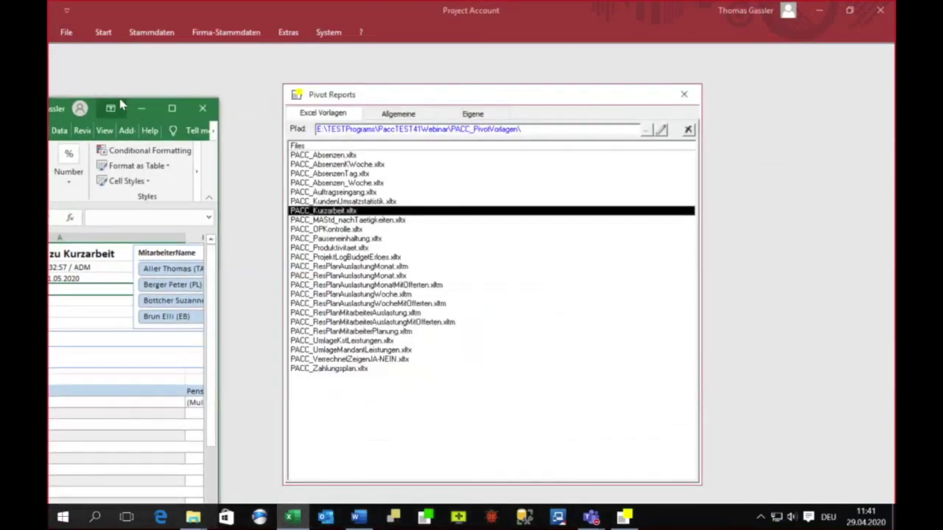
{"action": "left_click", "coordinate": [141, 108]}
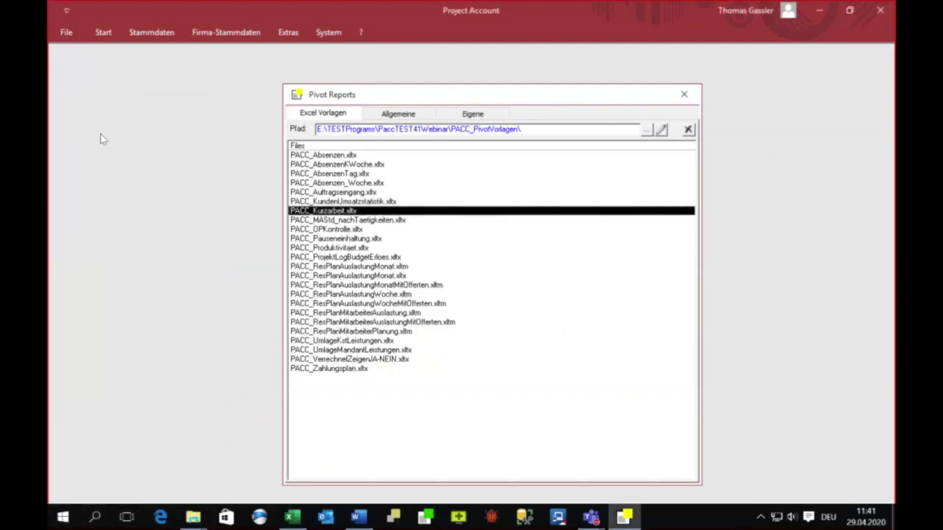
{"action": "left_click", "coordinate": [293, 518]}
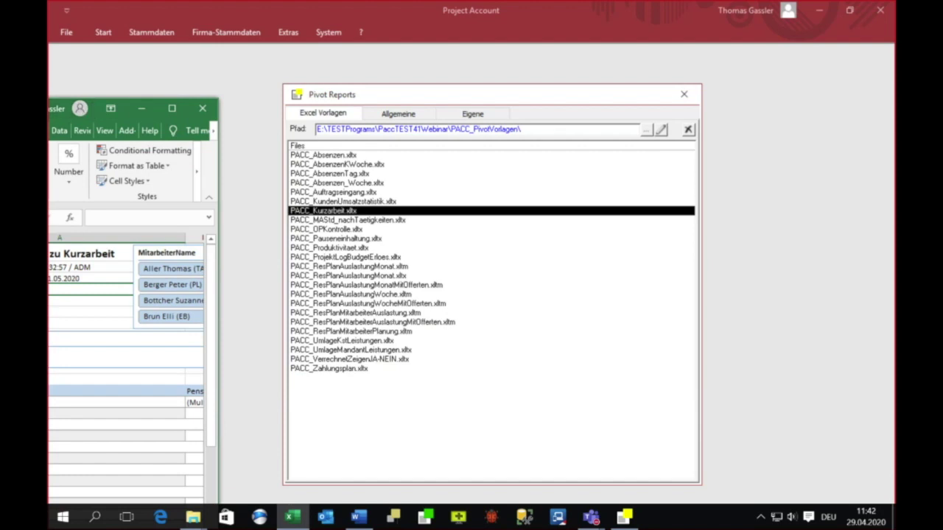
Reposition and widen the PACC_Kurzarbeit1 workbook window so that all report columns through Kurzarbeit % fit.
{"action": "left_click_drag", "start_coordinate": [96, 109], "coordinate": [642, 52]}
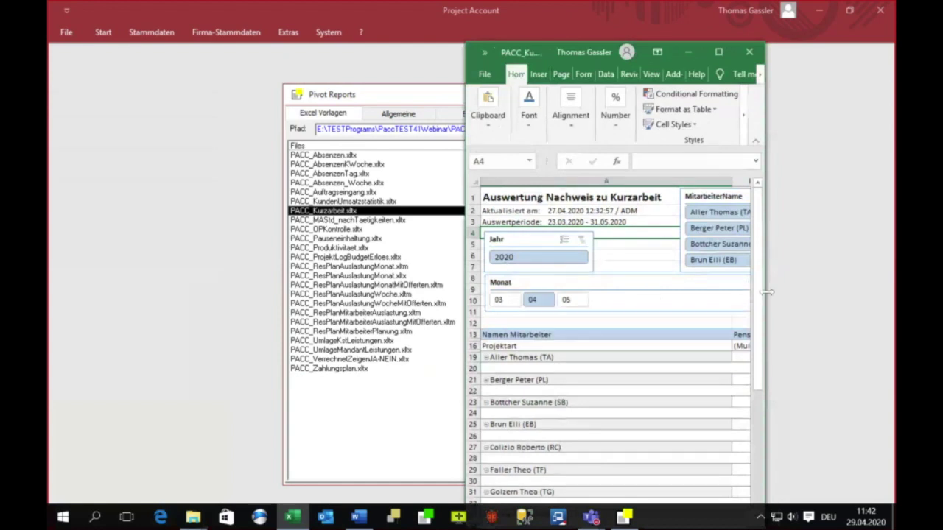
{"action": "left_click_drag", "start_coordinate": [768, 291], "coordinate": [867, 291]}
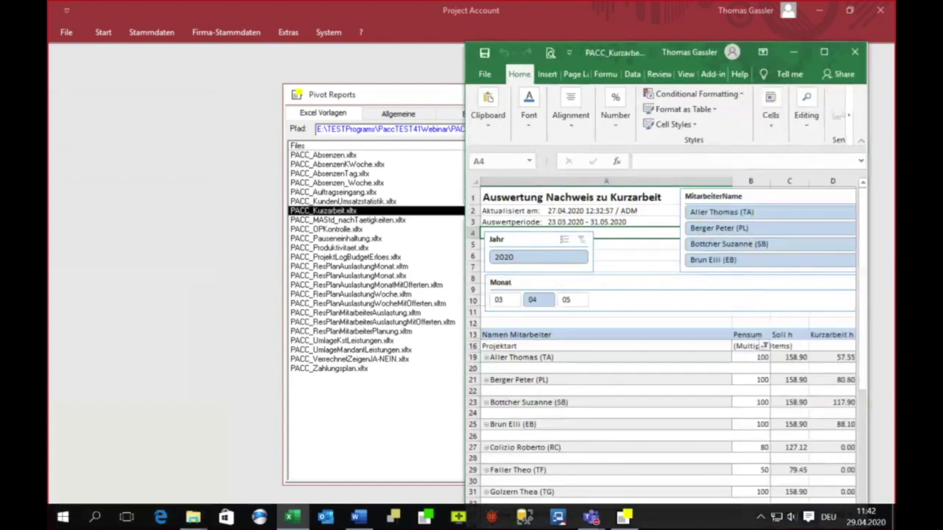
{"action": "left_click_drag", "start_coordinate": [465, 249], "coordinate": [321, 248]}
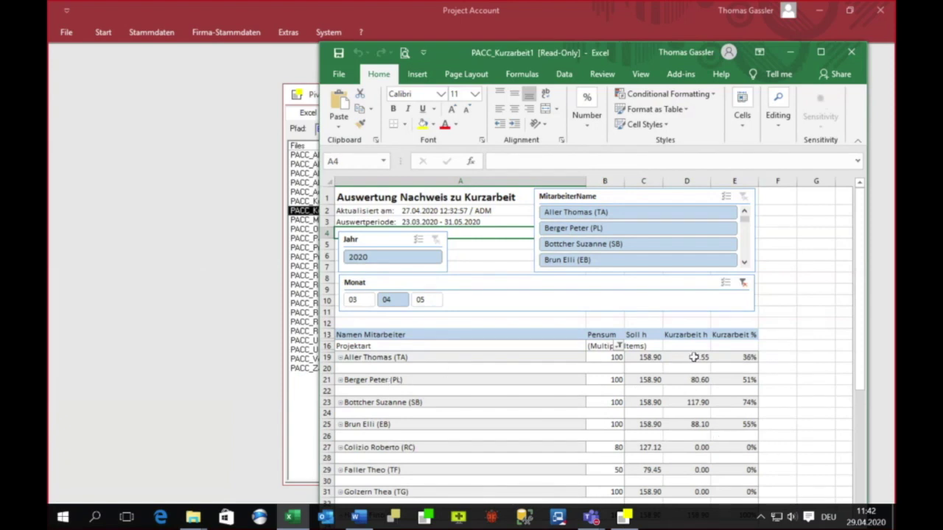
{"action": "mouse_move", "coordinate": [683, 359]}
{"action": "left_click_drag", "start_coordinate": [661, 48], "coordinate": [631, 17]}
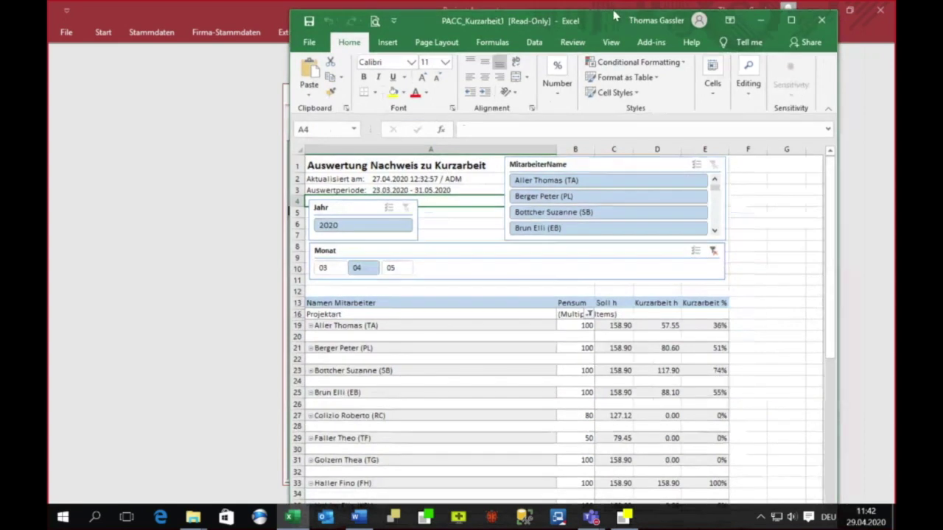
{"action": "left_click_drag", "start_coordinate": [610, 15], "coordinate": [632, 13]}
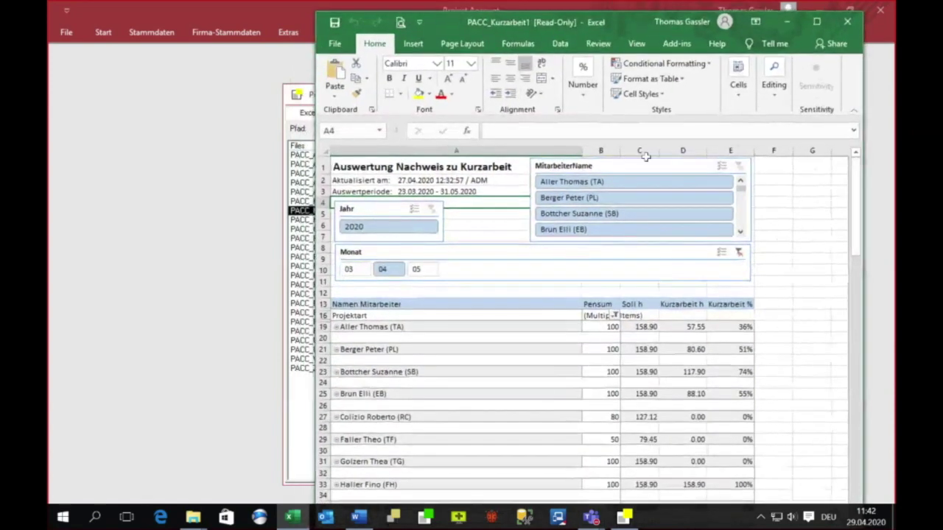
Review the employees' Pensum, Soll h, Kurzarbeit h and Kurzarbeit % values down to the Grand Total row.
{"action": "scroll", "coordinate": [707, 217], "scroll_direction": "down", "scroll_amount": 13}
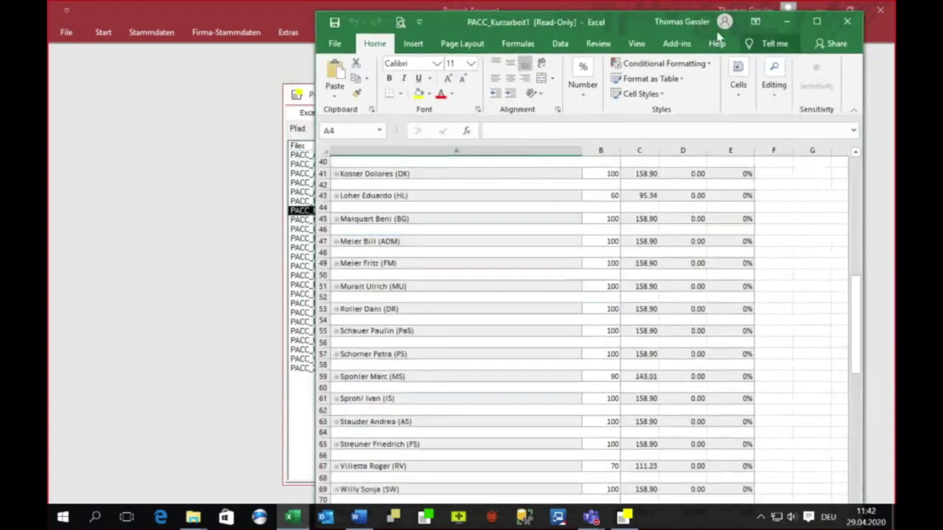
{"action": "left_click_drag", "start_coordinate": [641, 14], "coordinate": [635, 34]}
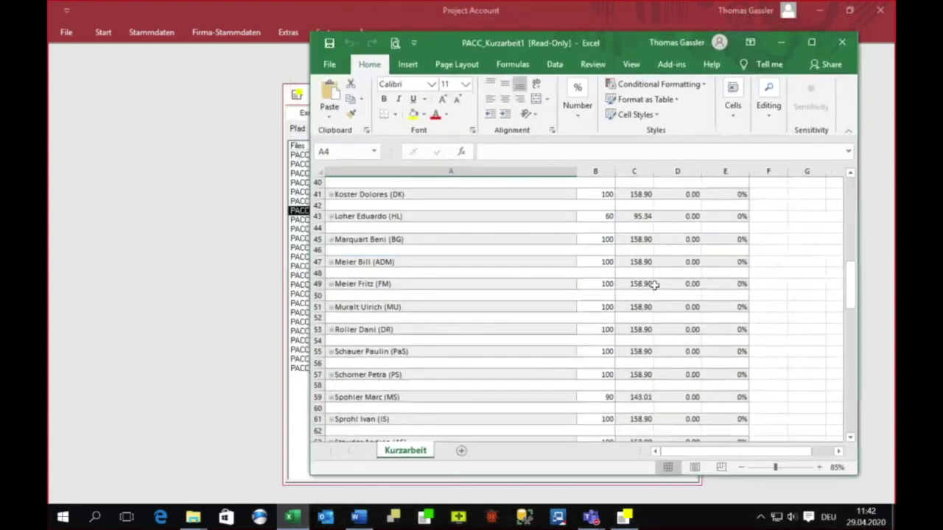
{"action": "scroll", "coordinate": [638, 315], "scroll_direction": "down", "scroll_amount": 5}
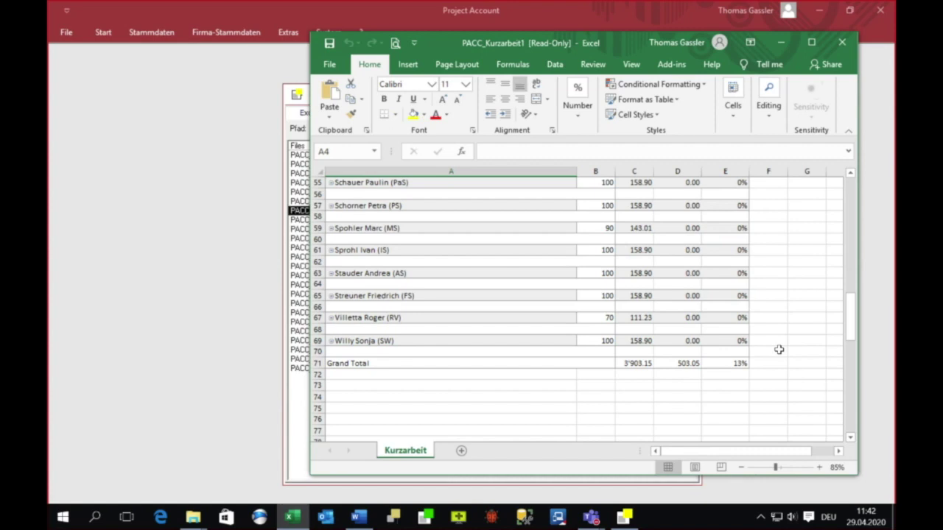
{"action": "scroll", "coordinate": [779, 349], "scroll_direction": "up", "scroll_amount": 18}
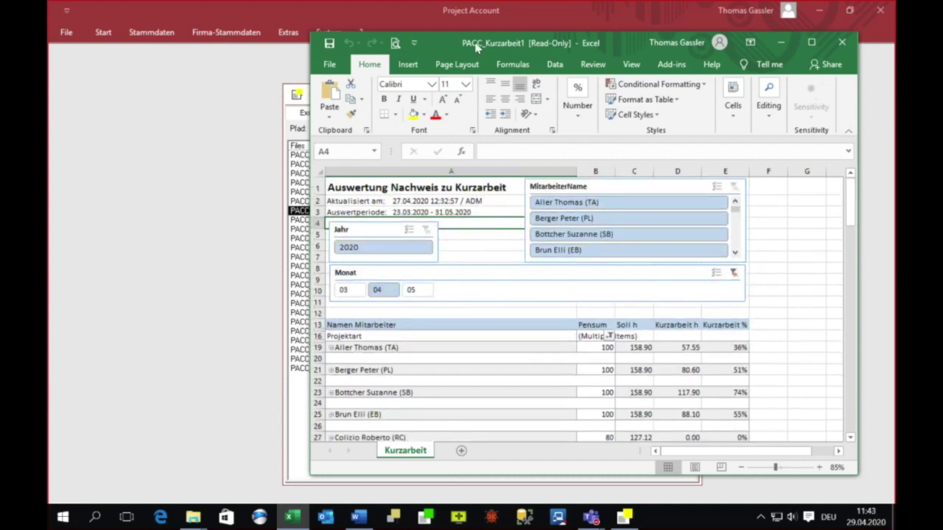
Check the print preview of the Kurzarbeit report, return to the sheet and look over its employee rows and grand total again.
{"action": "left_click", "coordinate": [395, 42]}
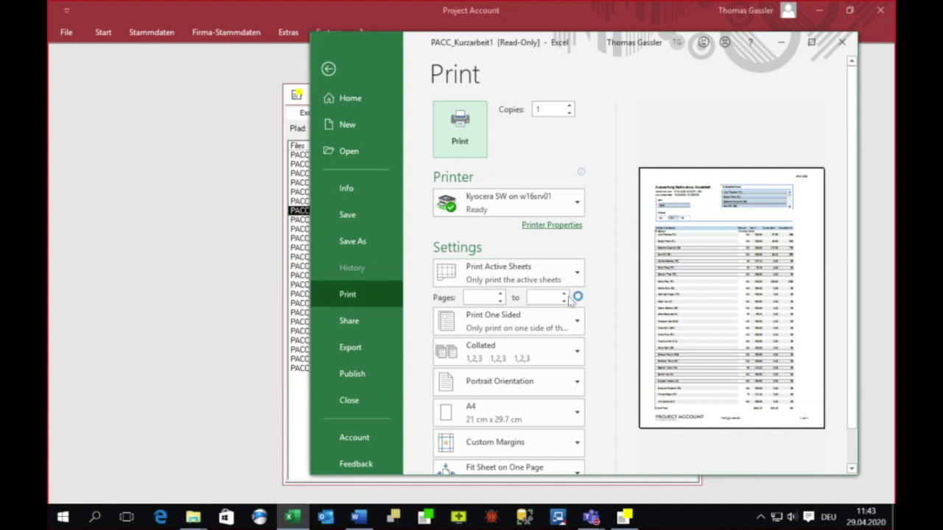
{"action": "left_click", "coordinate": [745, 374]}
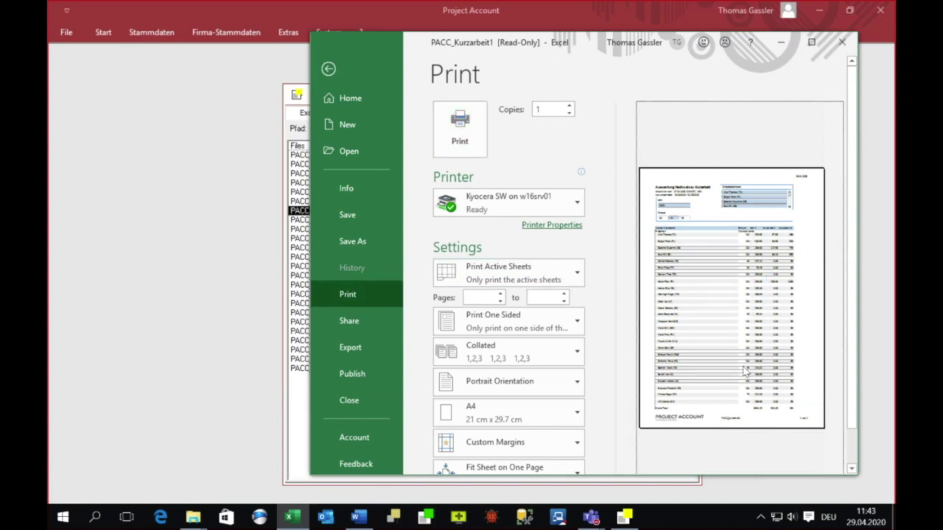
{"action": "left_click", "coordinate": [328, 69]}
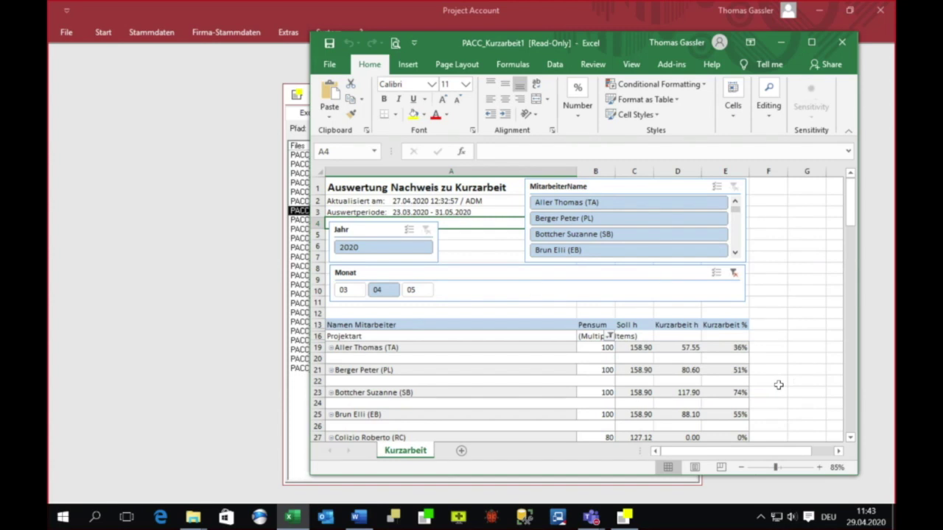
{"action": "scroll", "coordinate": [779, 385], "scroll_direction": "down", "scroll_amount": 18}
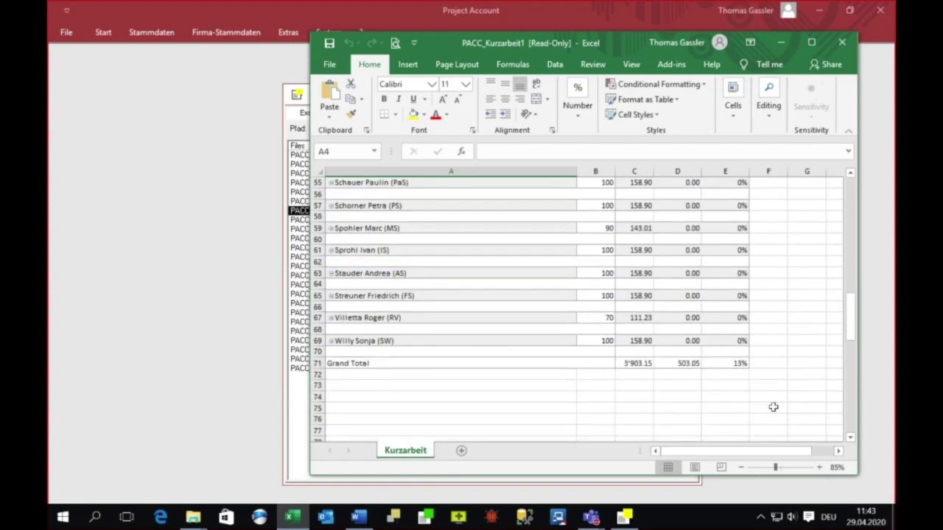
{"action": "scroll", "coordinate": [774, 407], "scroll_direction": "up", "scroll_amount": 16}
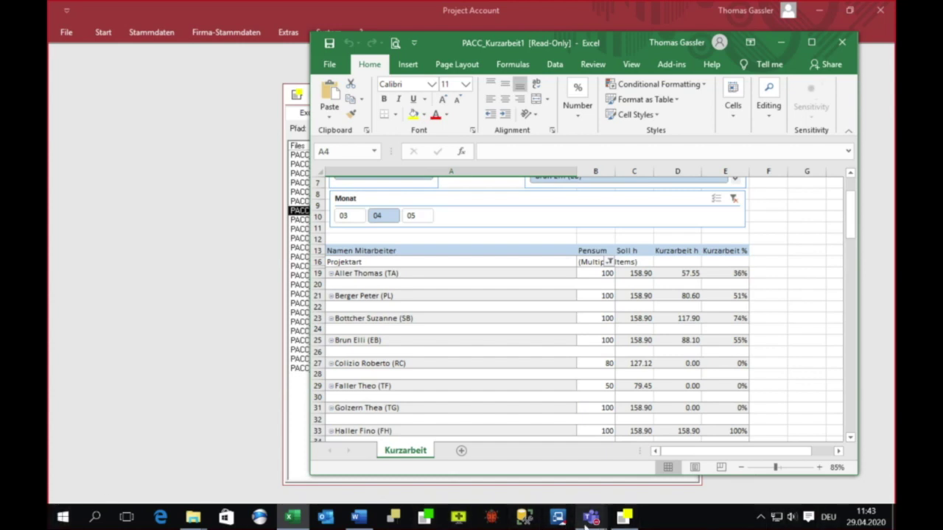
Switch to the Microsoft Teams call and stop sharing the screen.
{"action": "mouse_move", "coordinate": [588, 525]}
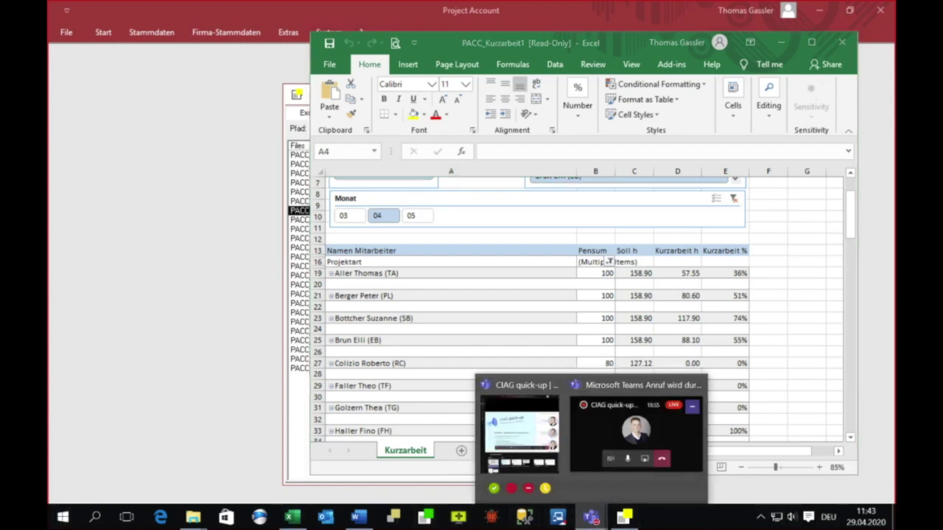
{"action": "left_click", "coordinate": [645, 386]}
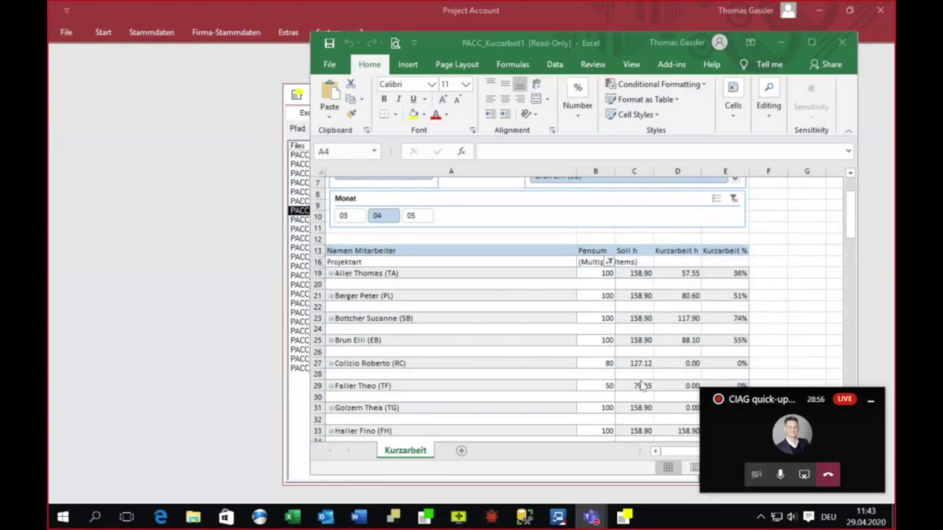
{"action": "left_click", "coordinate": [804, 476]}
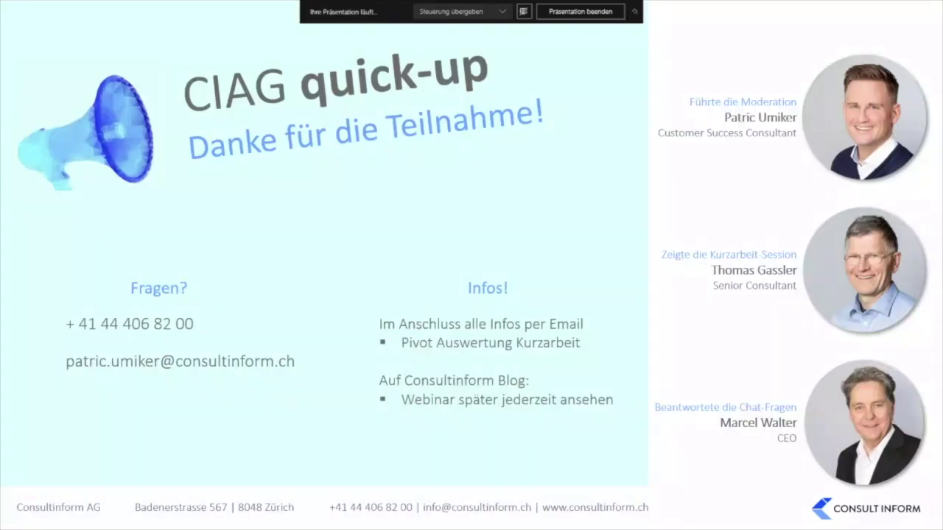